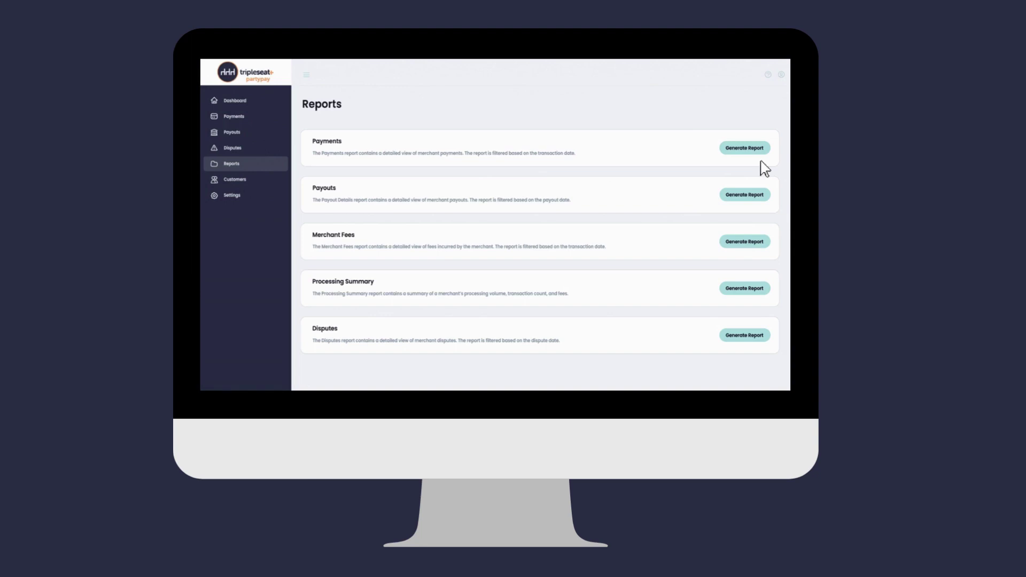
- Generate the Payments report of merchant payment transactions for the chosen date range
{"action": "left_click", "coordinate": [747, 151]}
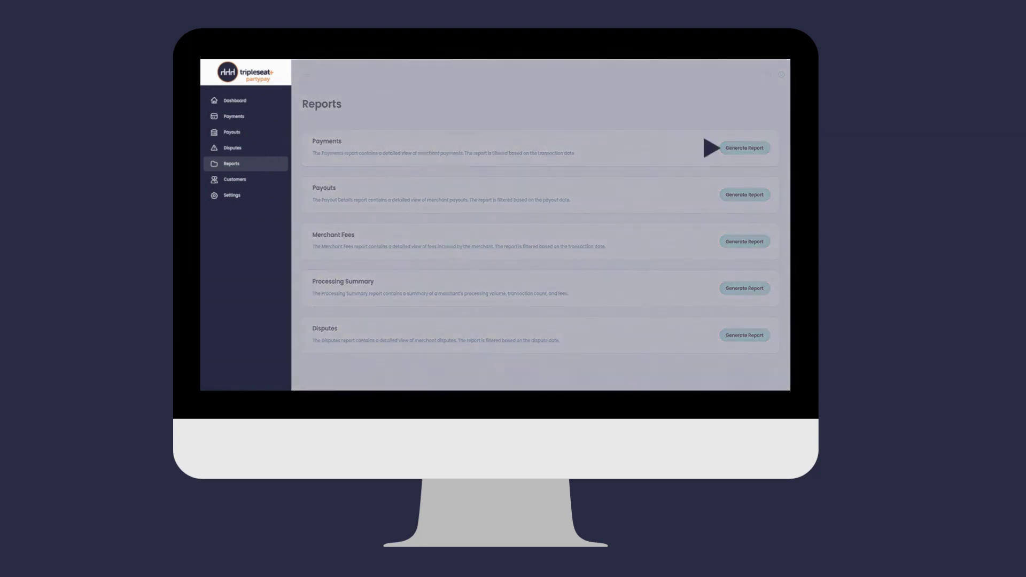
{"action": "left_click", "coordinate": [580, 209]}
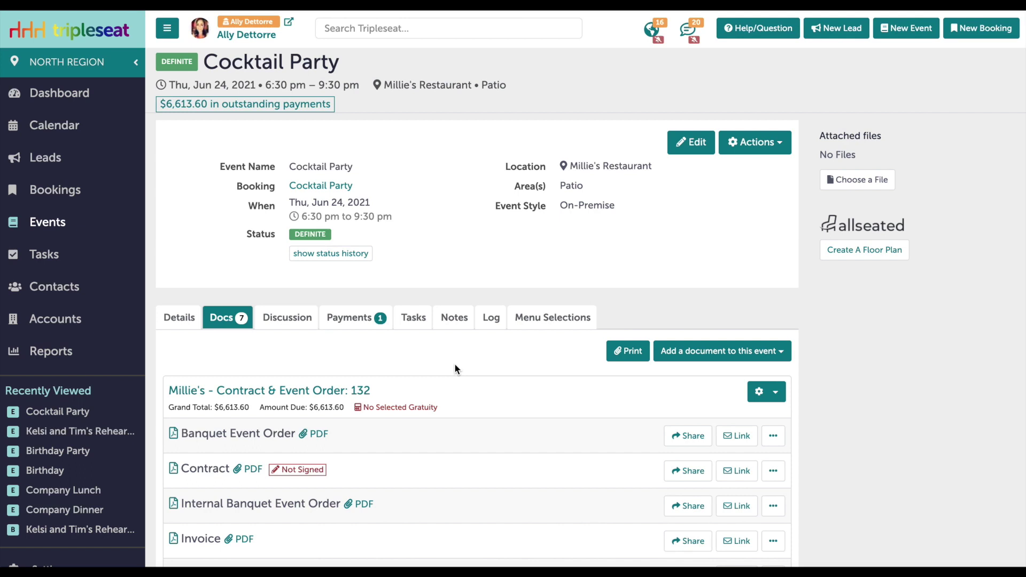
{"action": "scroll", "coordinate": [454, 363], "scroll_direction": "down", "scroll_amount": 3}
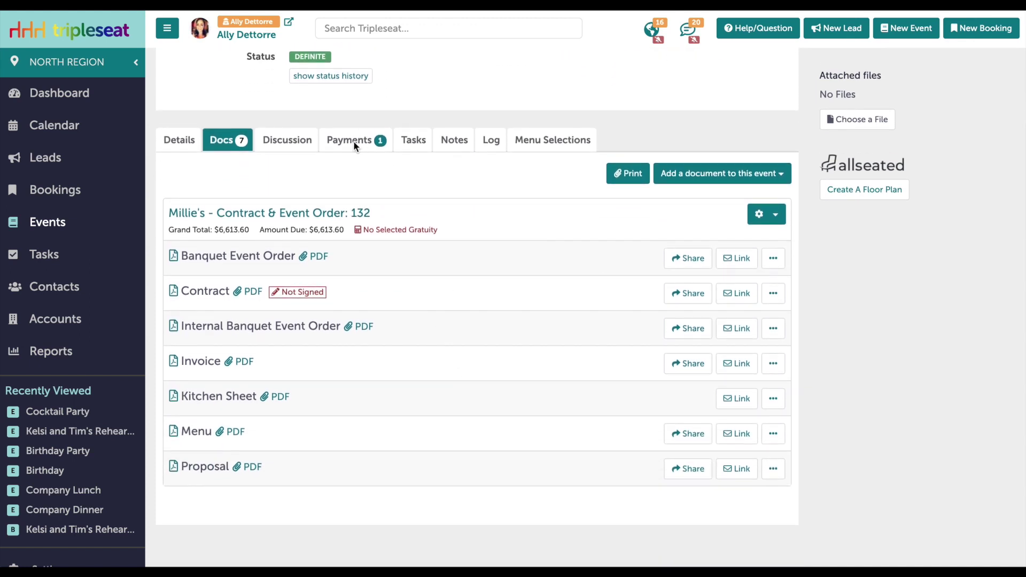
{"action": "left_click", "coordinate": [353, 140]}
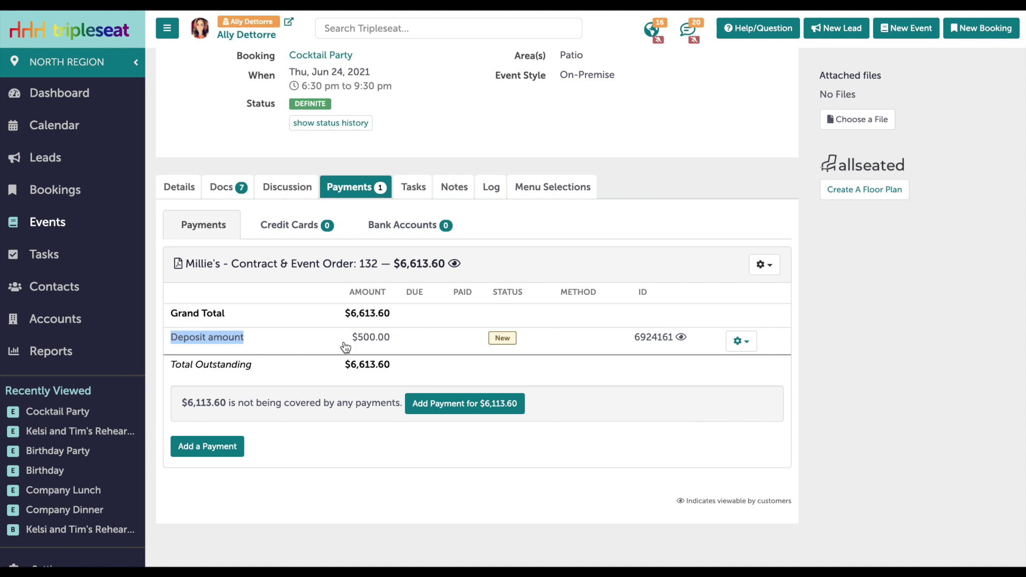
{"action": "left_click_drag", "start_coordinate": [352, 340], "coordinate": [408, 342]}
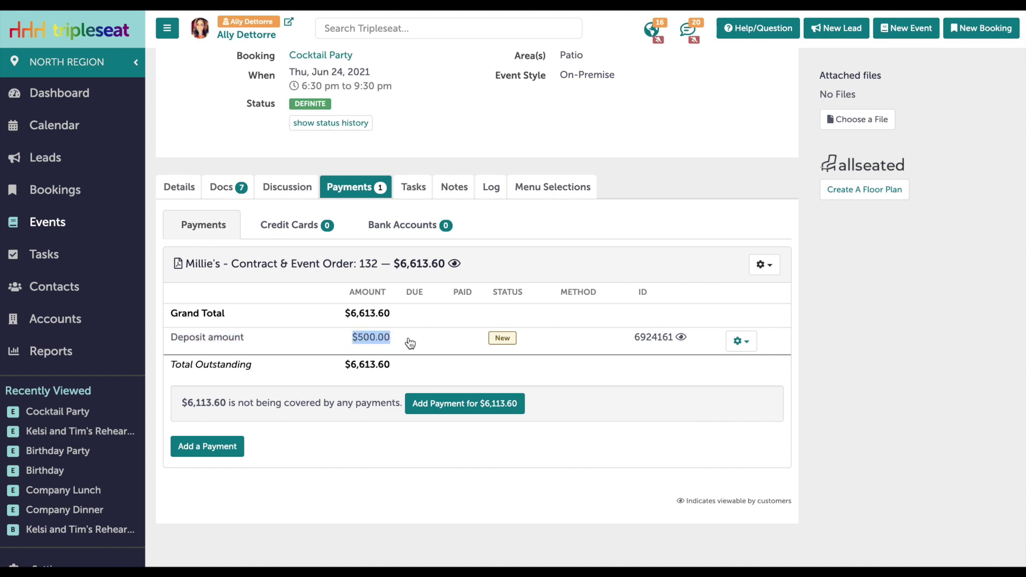
{"action": "left_click", "coordinate": [215, 190]}
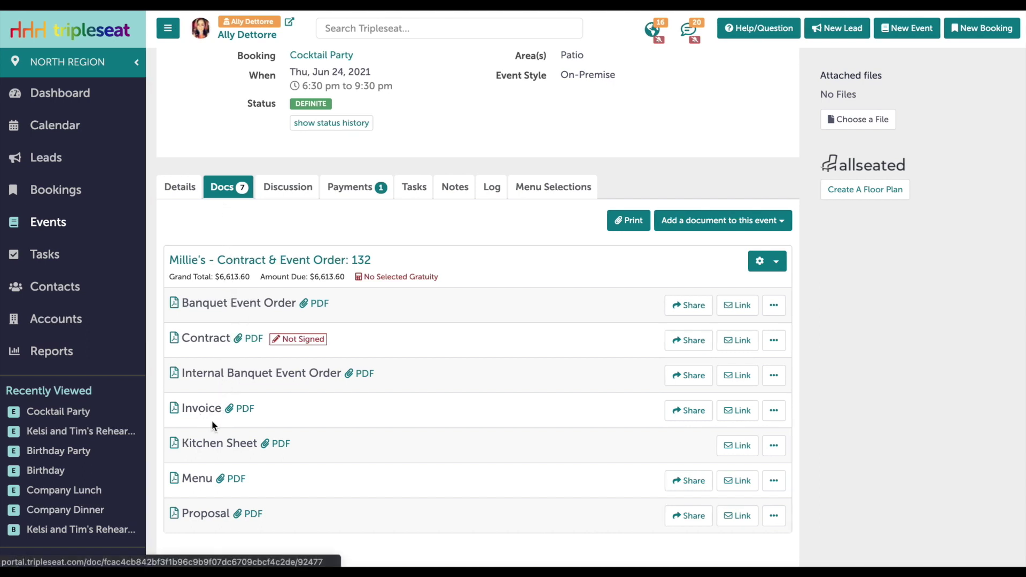
{"action": "scroll", "coordinate": [214, 442], "scroll_direction": "up", "scroll_amount": 1}
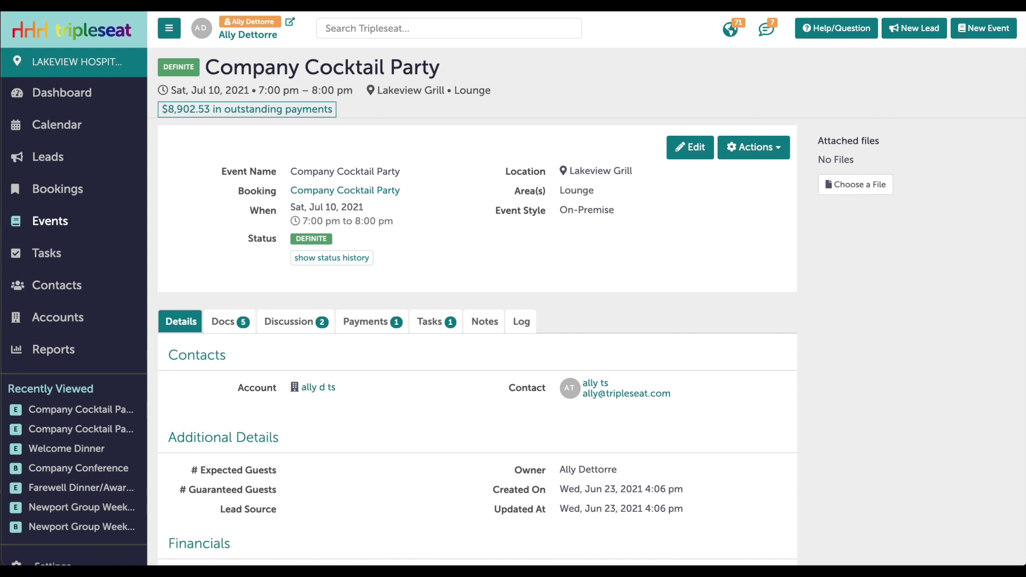
- Check the event's action list, then show the Company Cocktail Party's payments
{"action": "left_click", "coordinate": [775, 154]}
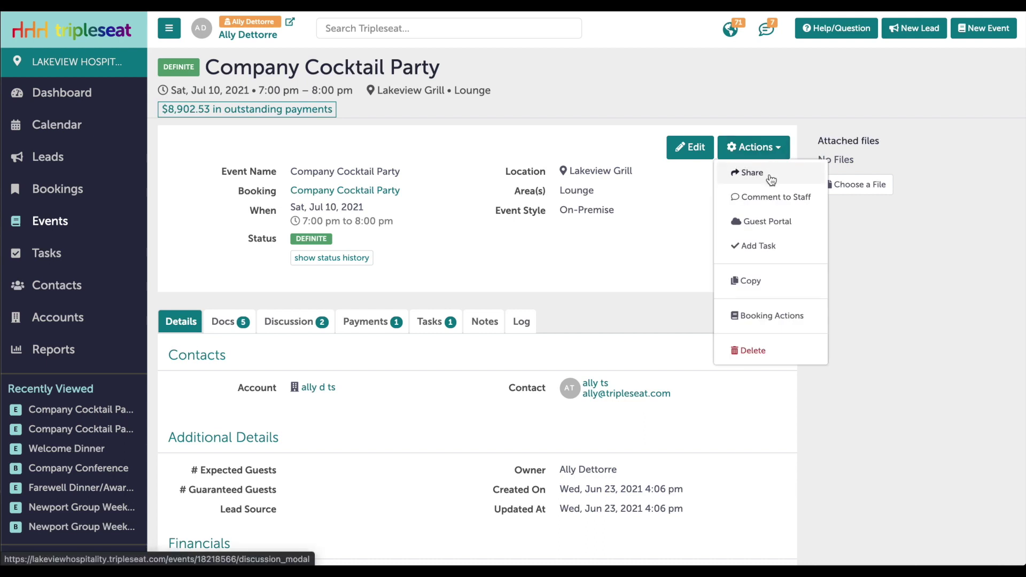
{"action": "left_click", "coordinate": [459, 245]}
{"action": "left_click", "coordinate": [352, 323]}
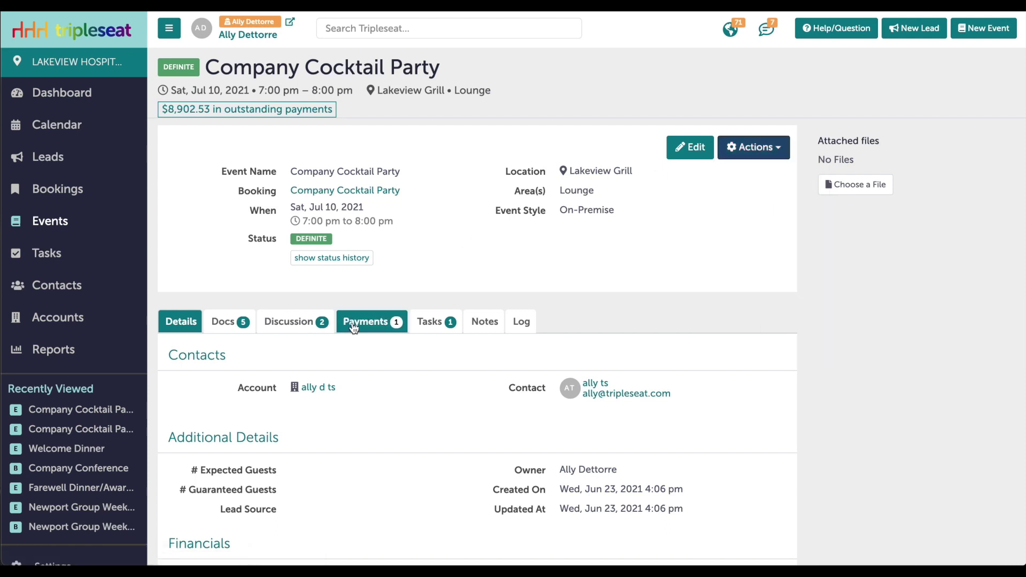
{"action": "scroll", "coordinate": [357, 348], "scroll_direction": "down", "scroll_amount": 2}
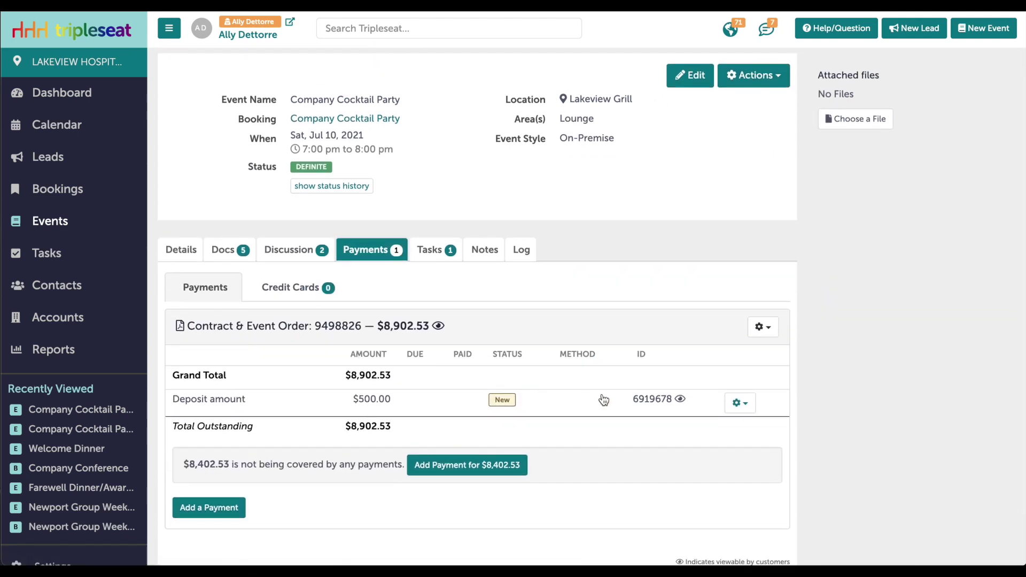
- Review the deposit's options, confirm no credit cards are stored, and show the contact card's add-card options
{"action": "left_click", "coordinate": [740, 404]}
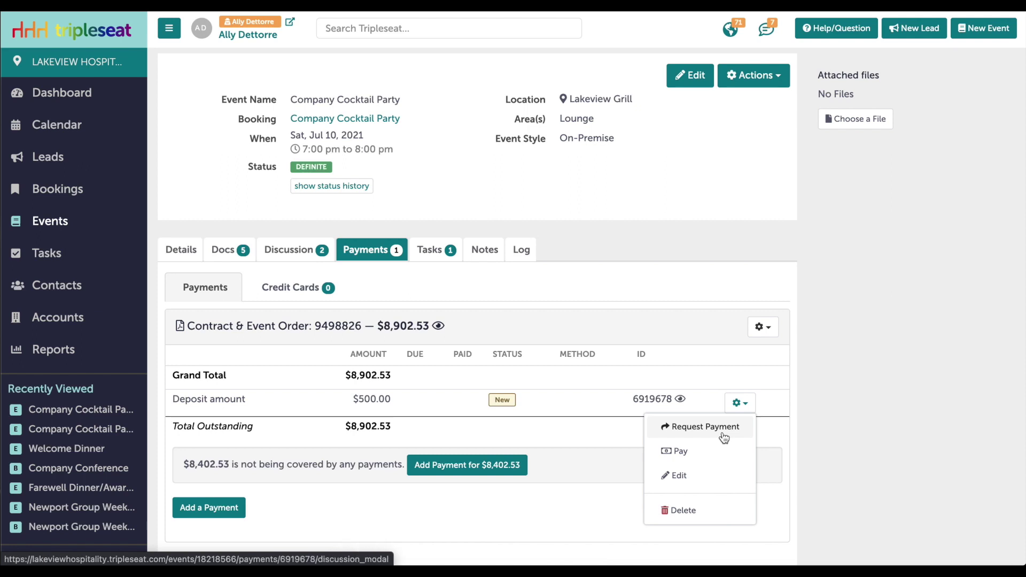
{"action": "left_click", "coordinate": [283, 287]}
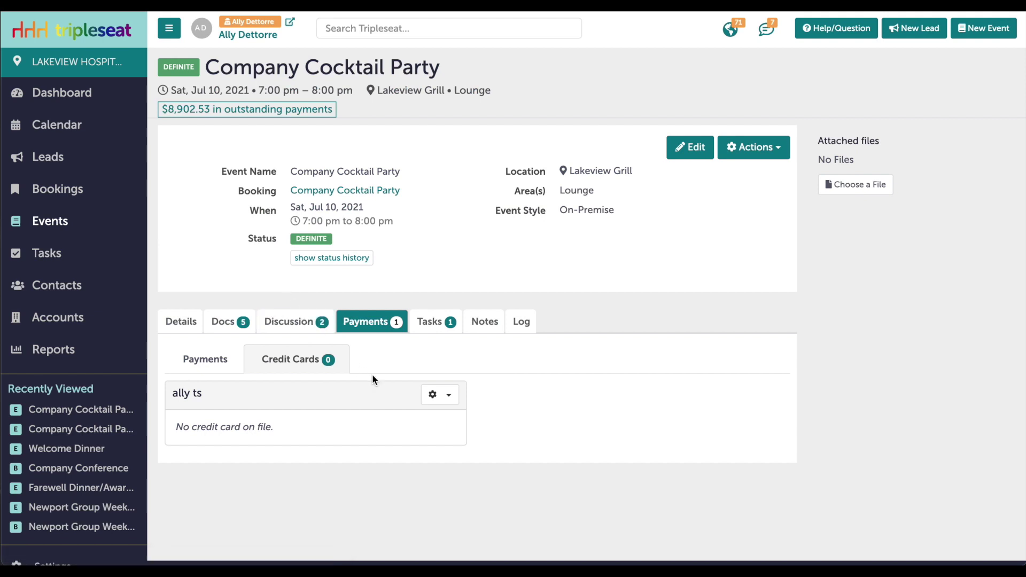
{"action": "left_click", "coordinate": [440, 395]}
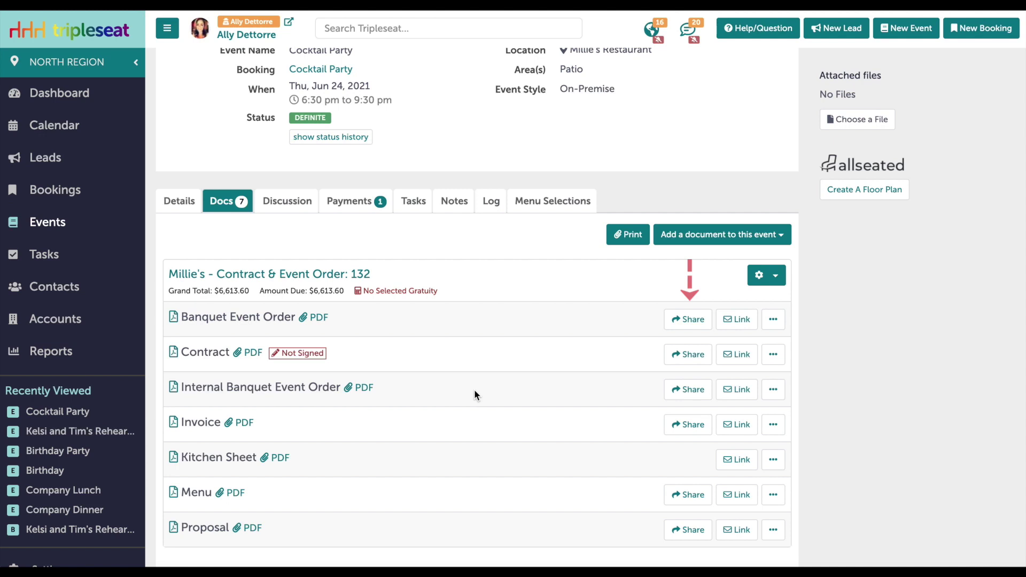
- Email the Cocktail Party Contract to the guest using the Contract and Payment template
{"action": "left_click", "coordinate": [689, 355]}
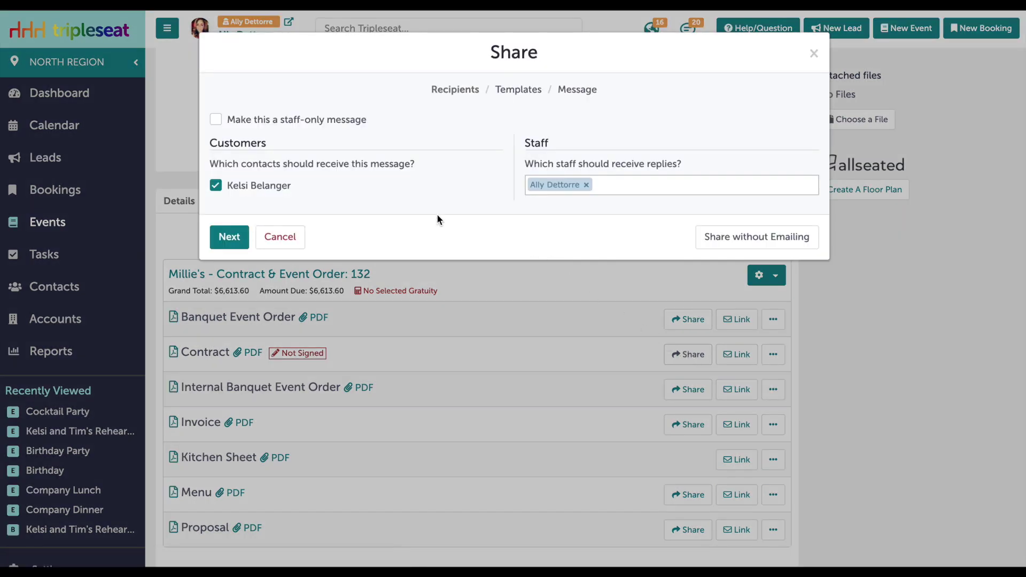
{"action": "left_click", "coordinate": [228, 236]}
{"action": "left_click", "coordinate": [313, 161]}
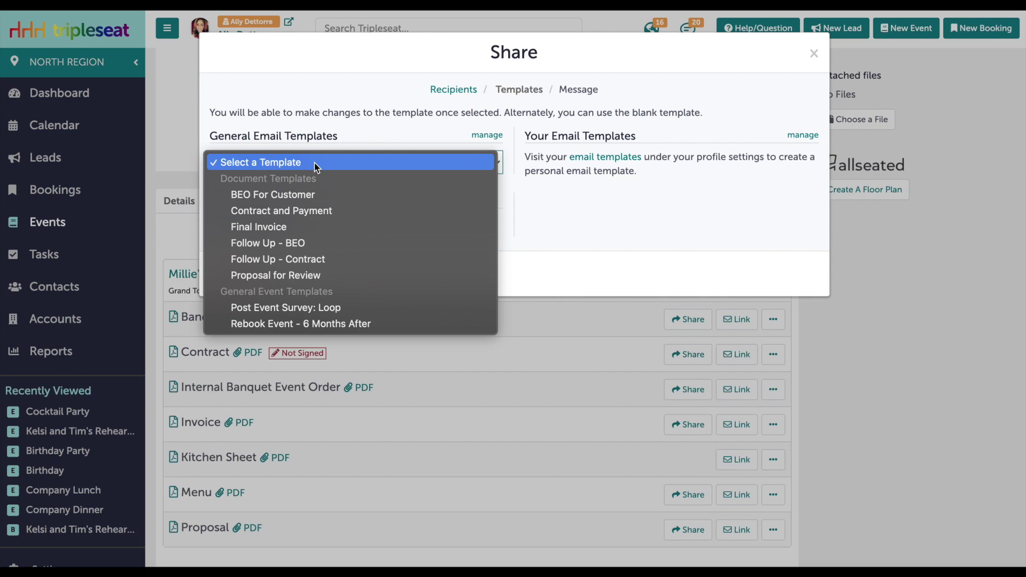
{"action": "left_click", "coordinate": [311, 210]}
{"action": "scroll", "coordinate": [328, 270], "scroll_direction": "down", "scroll_amount": 1}
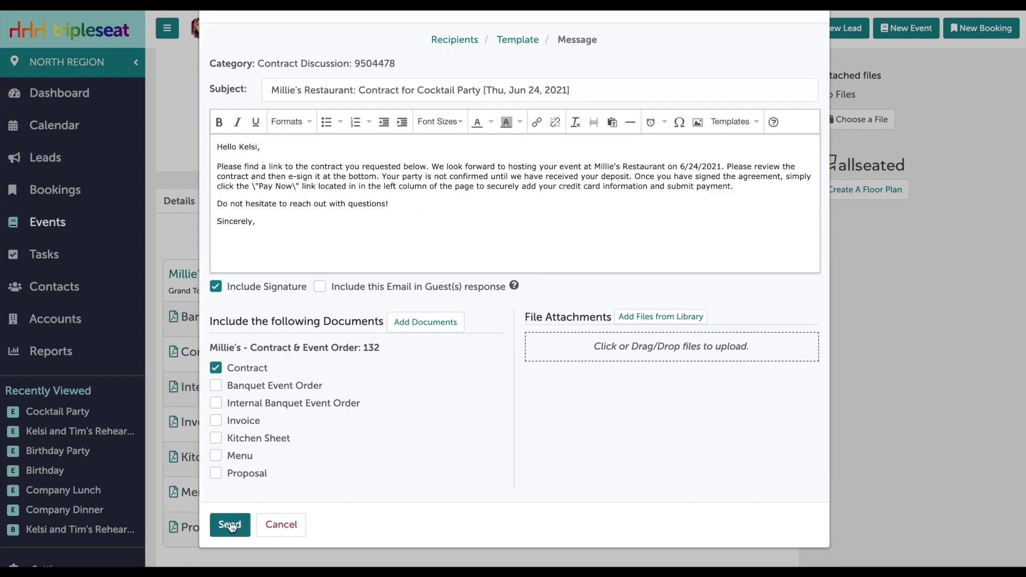
{"action": "left_click", "coordinate": [230, 524]}
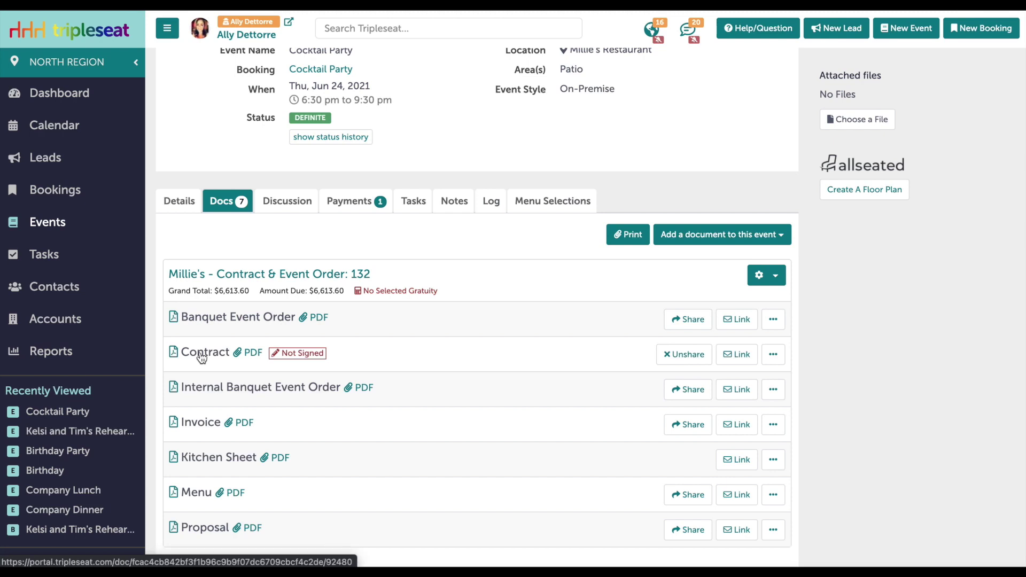
- Open the guest-facing contract and go to online payment for the $500.00 deposit on Event Order 132
{"action": "left_click", "coordinate": [201, 357]}
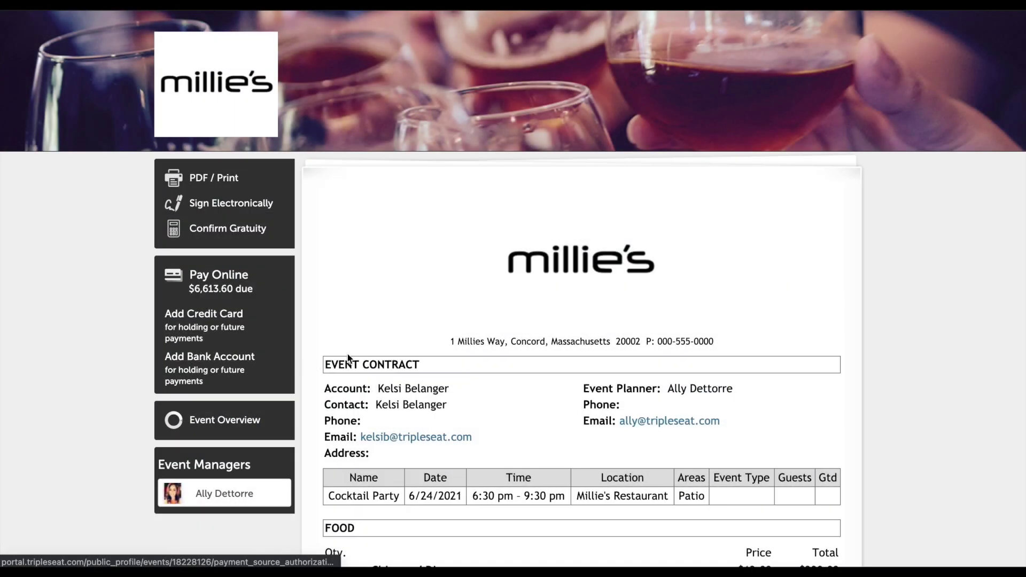
{"action": "scroll", "coordinate": [348, 356], "scroll_direction": "down", "scroll_amount": 1}
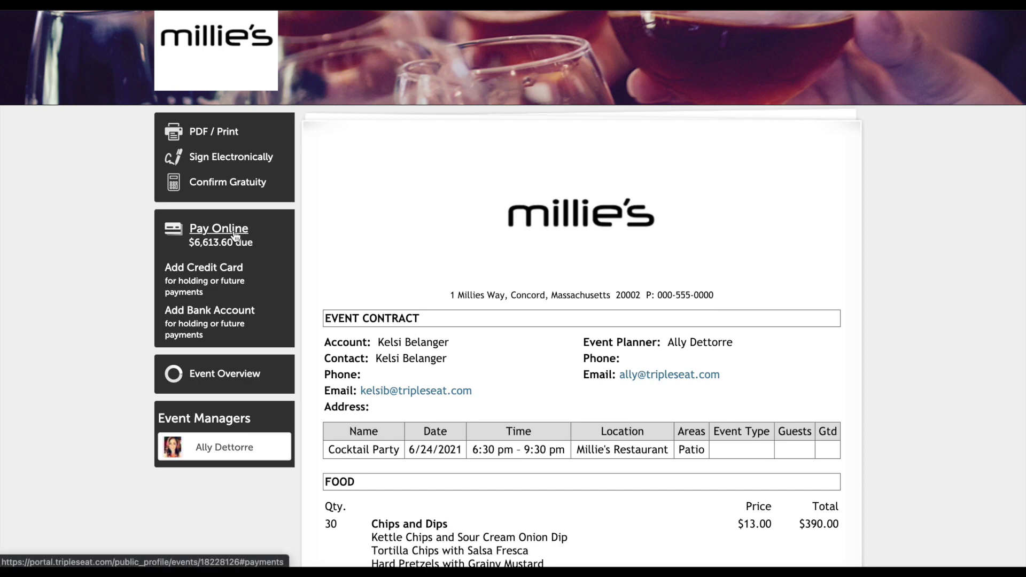
{"action": "left_click", "coordinate": [234, 236]}
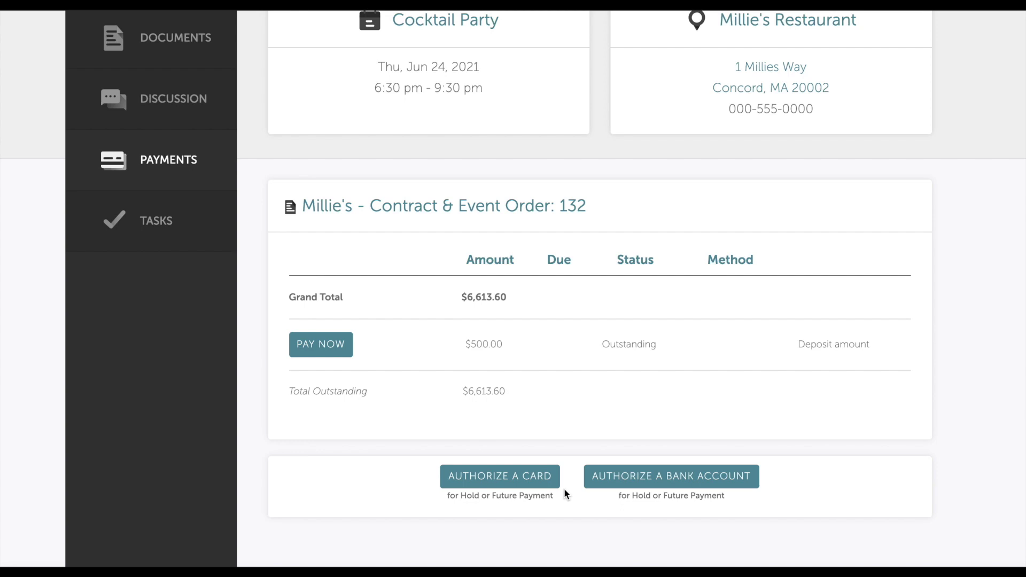
- Start a card authorization and enter the Visa card number, security code and 02/2023 expiry
{"action": "left_click", "coordinate": [499, 476]}
{"action": "scroll", "coordinate": [522, 481], "scroll_direction": "down", "scroll_amount": 4}
{"action": "left_click", "coordinate": [446, 209]}
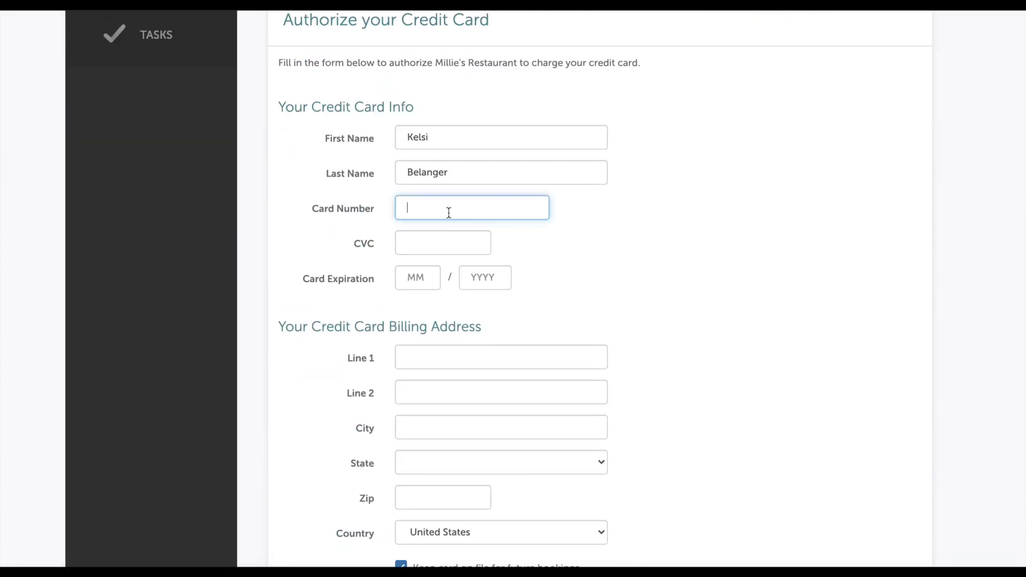
{"action": "type", "text": "4242424242442424"}
{"action": "key", "text": "Tab"}
{"action": "type", "text": "321"}
{"action": "left_click", "coordinate": [420, 281]}
{"action": "type", "text": "02"}
{"action": "key", "text": "Tab"}
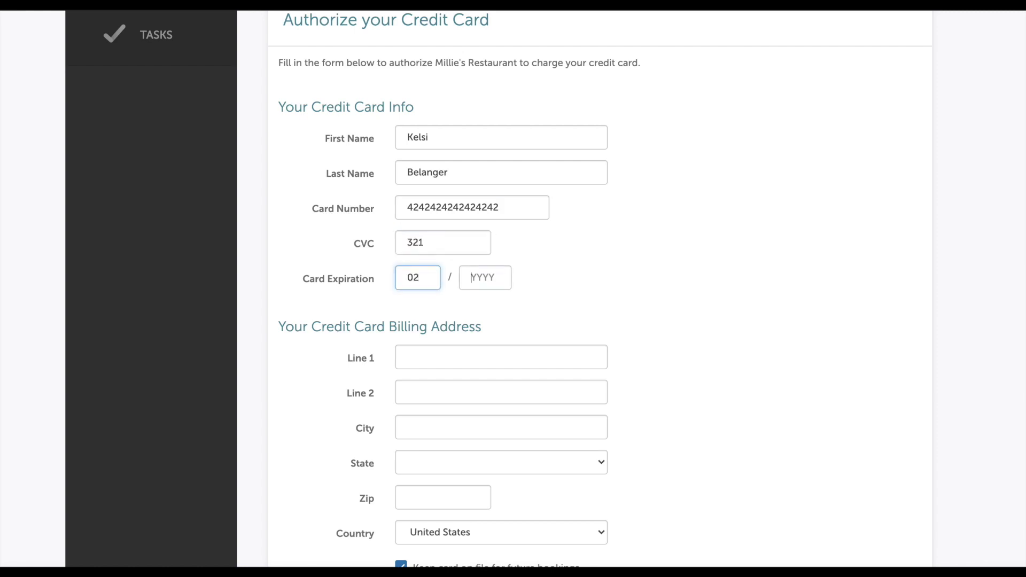
{"action": "type", "text": "2023"}
- Enter the guest's Concord, Massachusetts billing address and zip, keep the card on file, and authorize it
{"action": "left_click", "coordinate": [432, 358]}
{"action": "key", "text": "Tab"}
{"action": "key", "text": "Tab"}
{"action": "type", "text": "Concord"}
{"action": "scroll", "coordinate": [445, 327], "scroll_direction": "down", "scroll_amount": 3}
{"action": "left_click", "coordinate": [444, 327]}
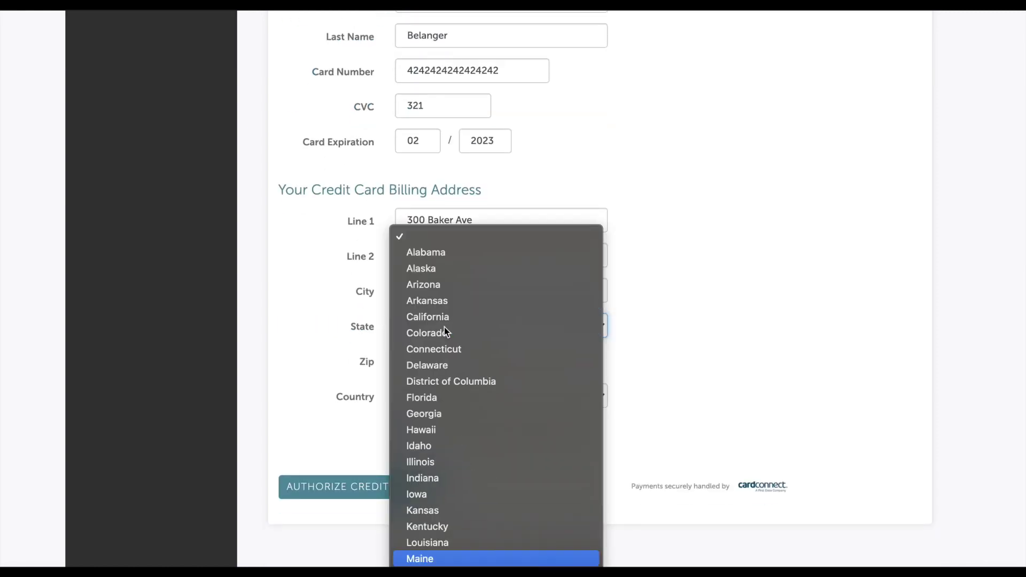
{"action": "left_click", "coordinate": [443, 374]}
{"action": "key", "text": "Tab"}
{"action": "type", "text": "01742"}
{"action": "left_click", "coordinate": [401, 430]}
{"action": "left_click", "coordinate": [396, 480]}
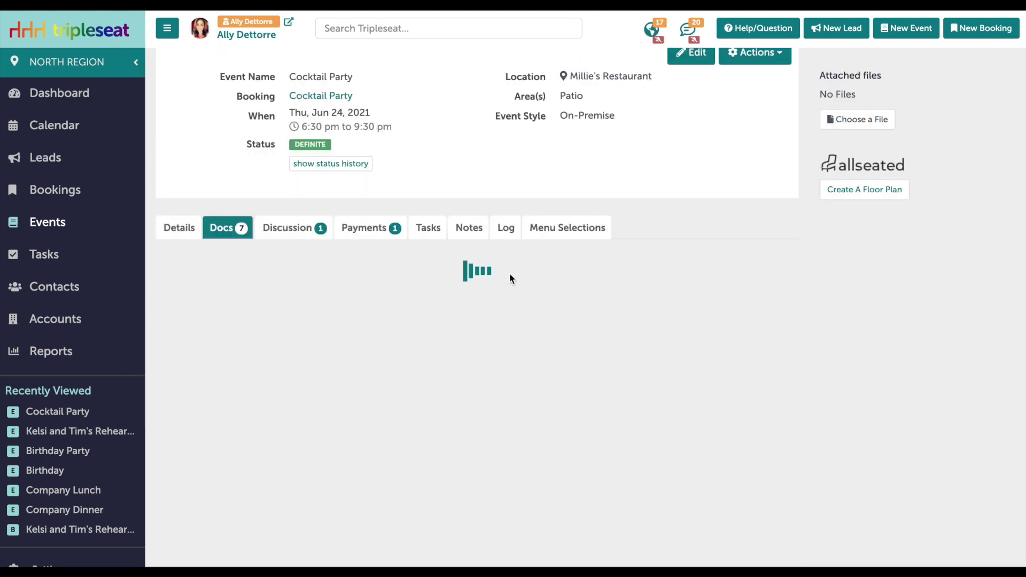
- Show the Cocktail Party's stored credit cards, listing the VISA ending 4242 expiring 02/23
{"action": "scroll", "coordinate": [503, 270], "scroll_direction": "down", "scroll_amount": 1}
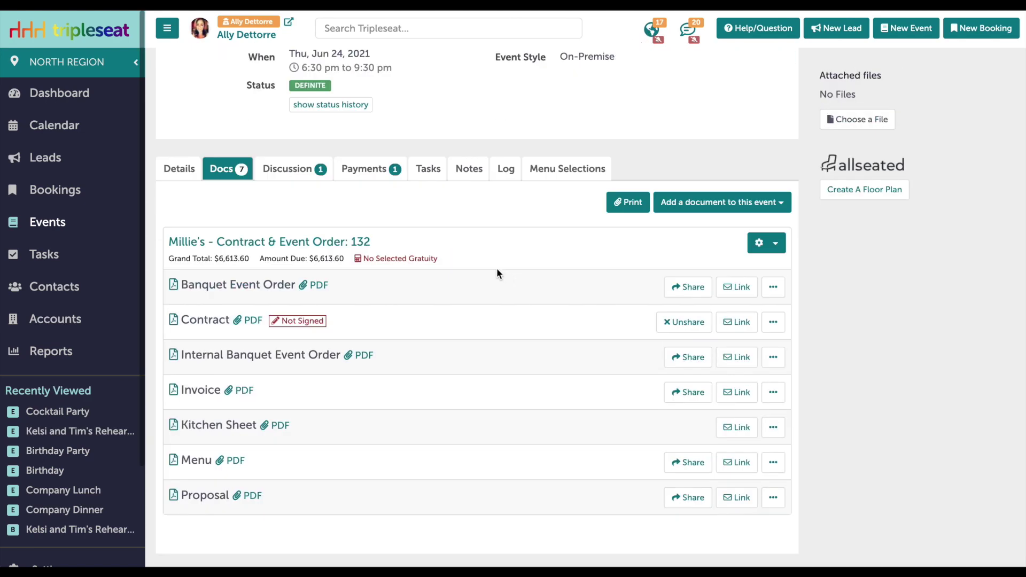
{"action": "left_click", "coordinate": [368, 172]}
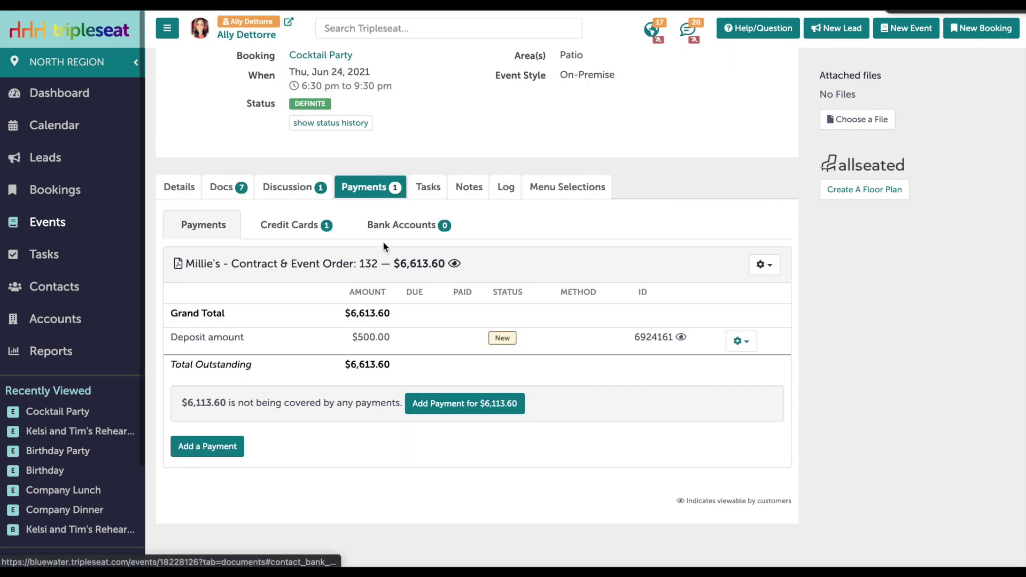
{"action": "left_click", "coordinate": [300, 233]}
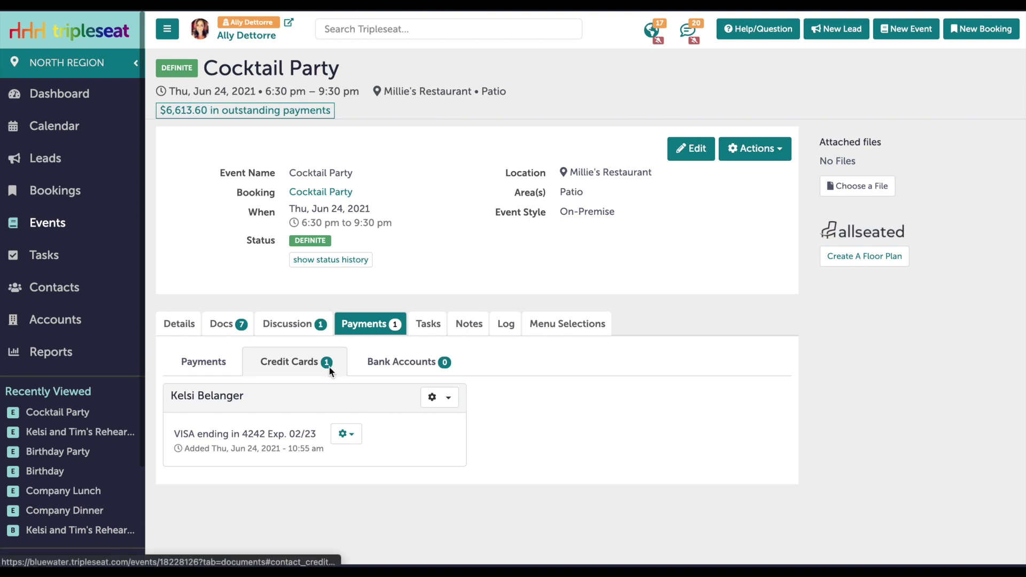
- Pay the $500.00 deposit by credit card using the stored VISA ending in 4242
{"action": "left_click", "coordinate": [222, 365]}
{"action": "scroll", "coordinate": [604, 443], "scroll_direction": "down", "scroll_amount": 2}
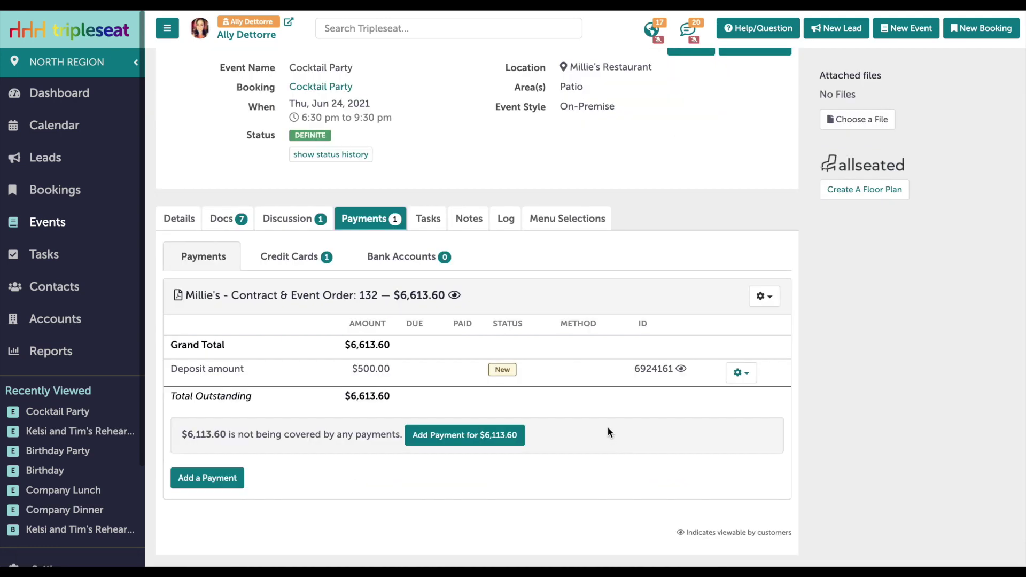
{"action": "left_click", "coordinate": [741, 373]}
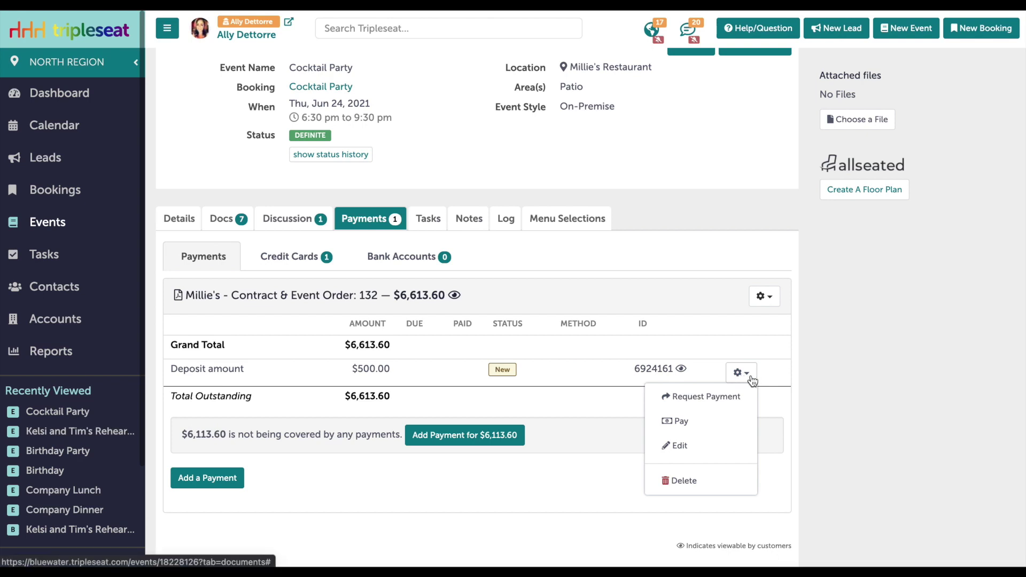
{"action": "left_click", "coordinate": [700, 422]}
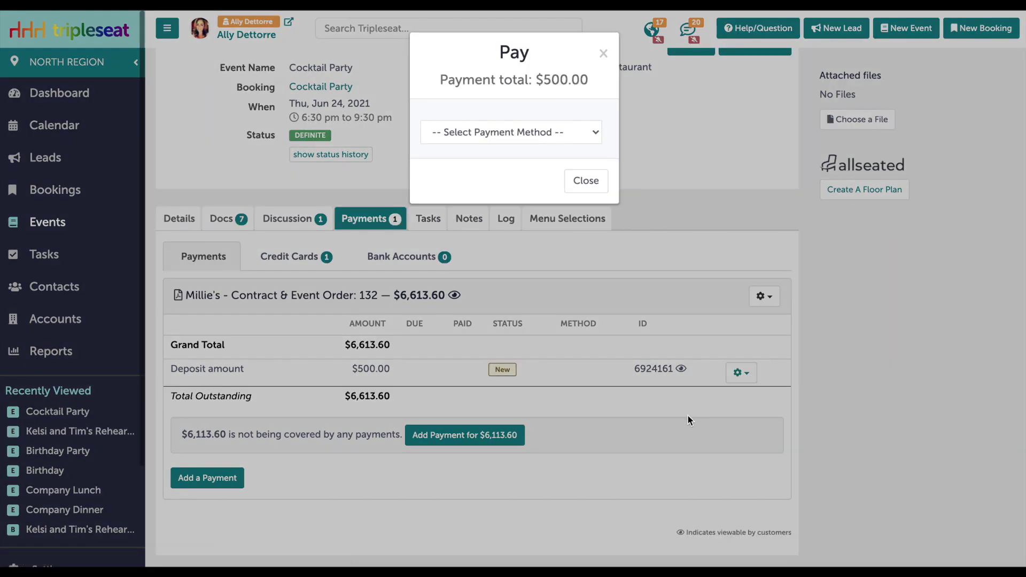
{"action": "left_click", "coordinate": [568, 132]}
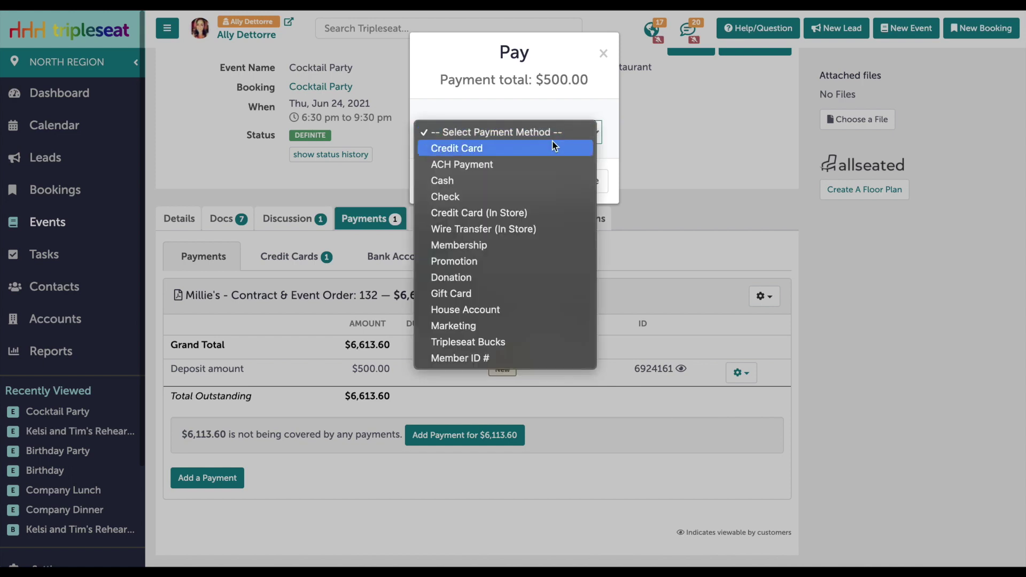
{"action": "left_click", "coordinate": [486, 148]}
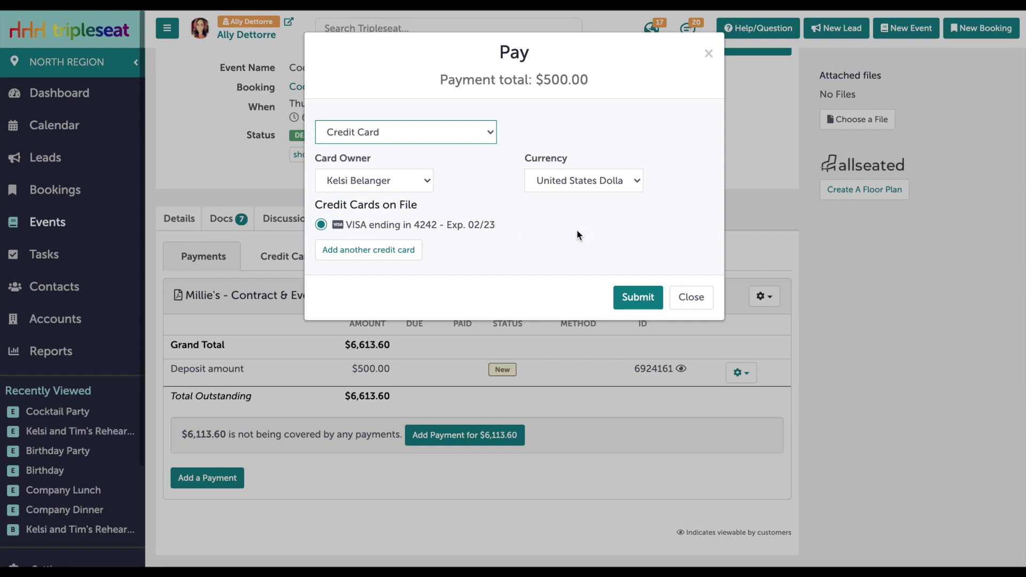
{"action": "left_click", "coordinate": [645, 302]}
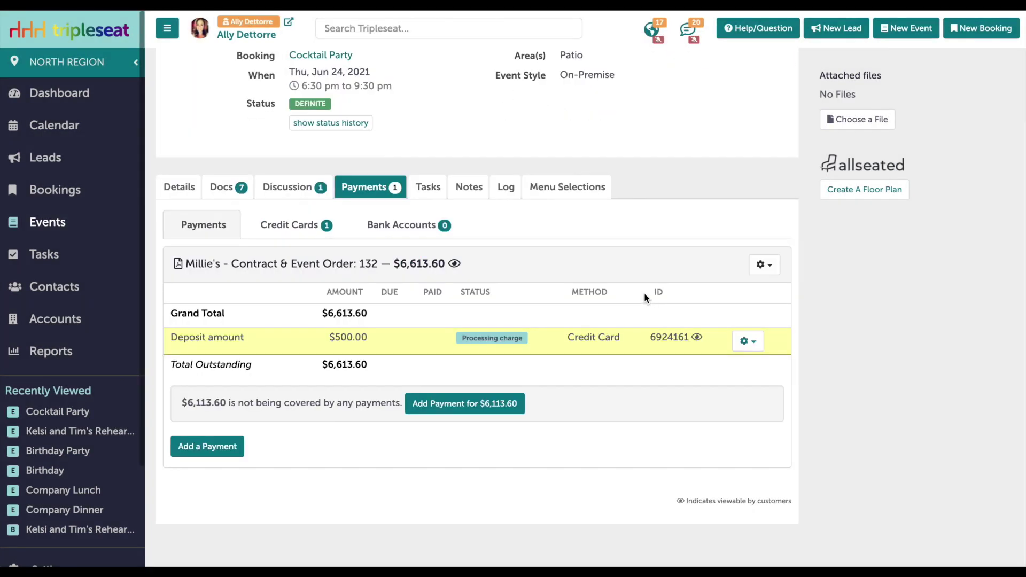
{"action": "scroll", "coordinate": [643, 292], "scroll_direction": "up", "scroll_amount": 3}
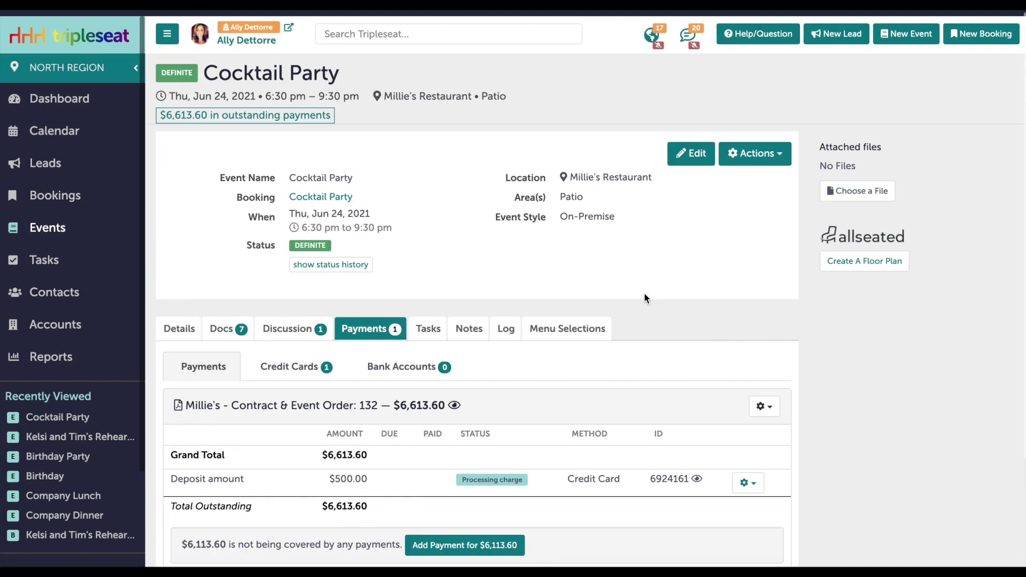